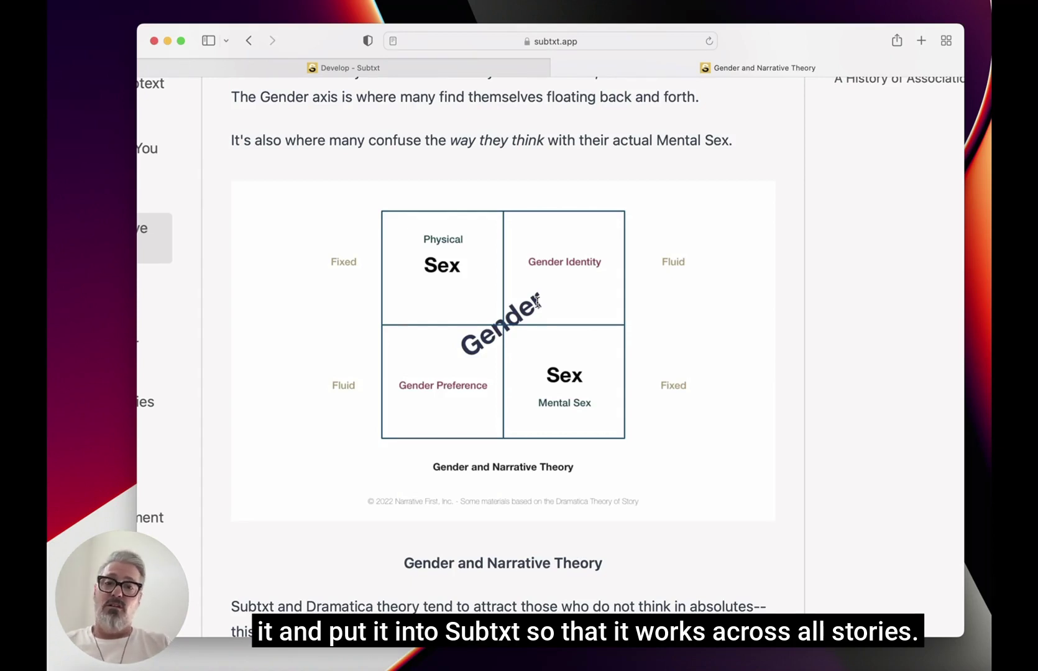
- Scroll the Gender and Narrative Theory article to its Physical Sex / Gender Identity quadrant diagram
scroll(558, 285, "up", 1)
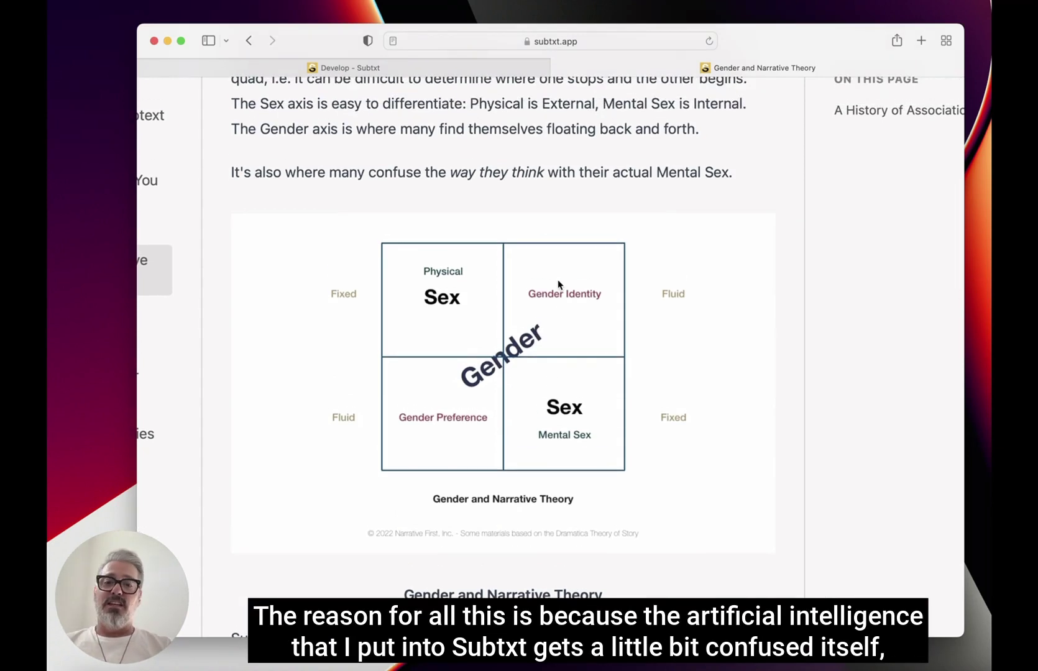
scroll(558, 285, "down", 2)
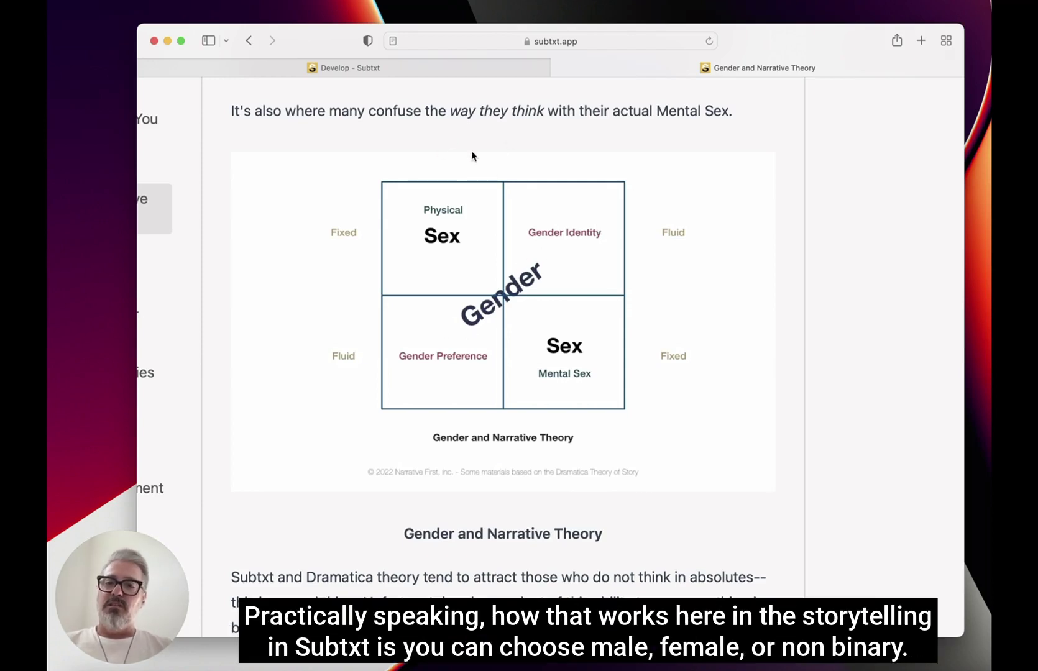
- Return from the gender article to the story's Players page and set William's gender to M
left_click(385, 67)
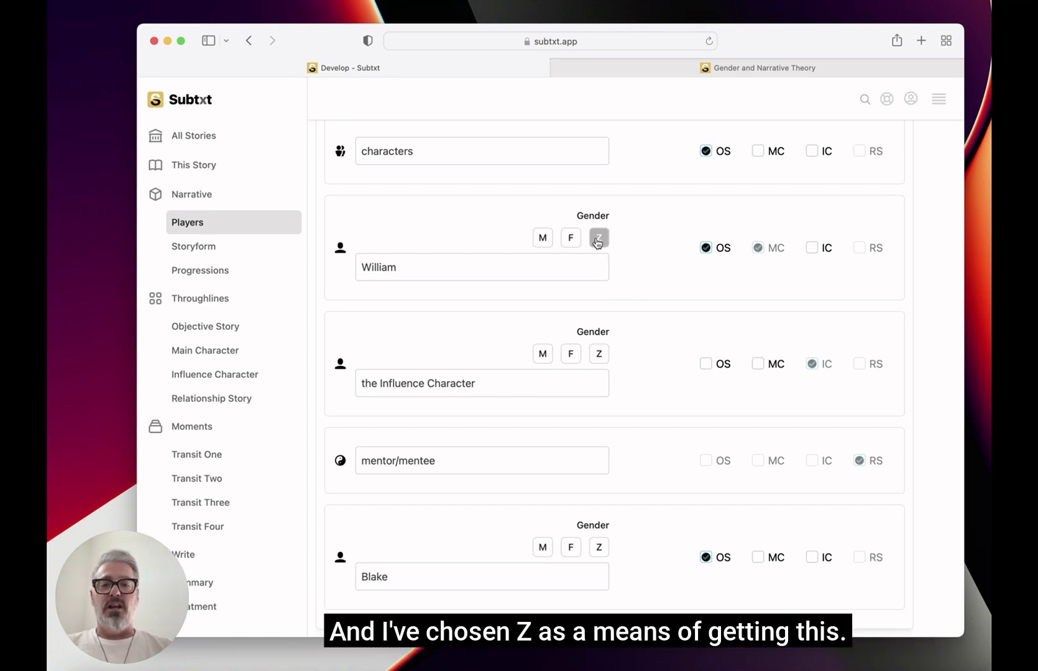
left_click(720, 70)
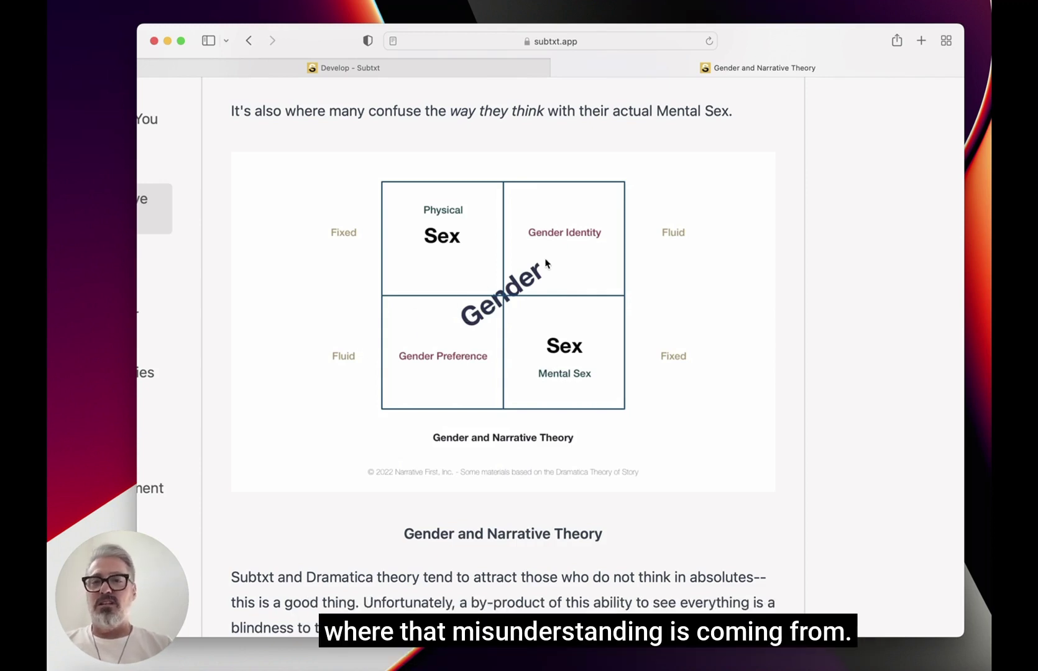
key("ctrl+shift+Tab")
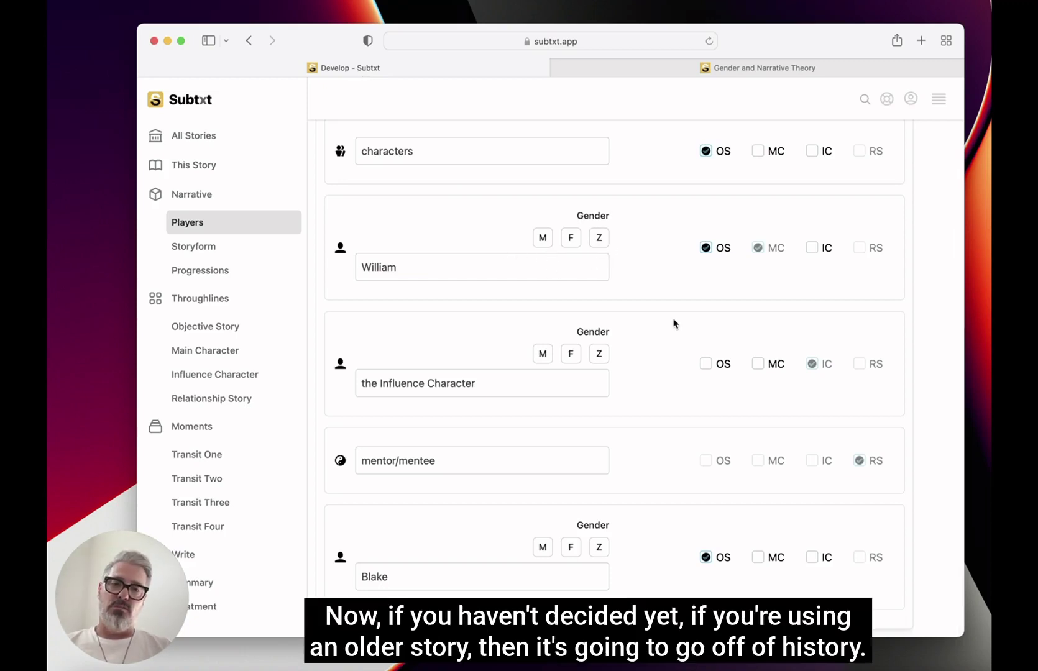
key("ctrl+Tab")
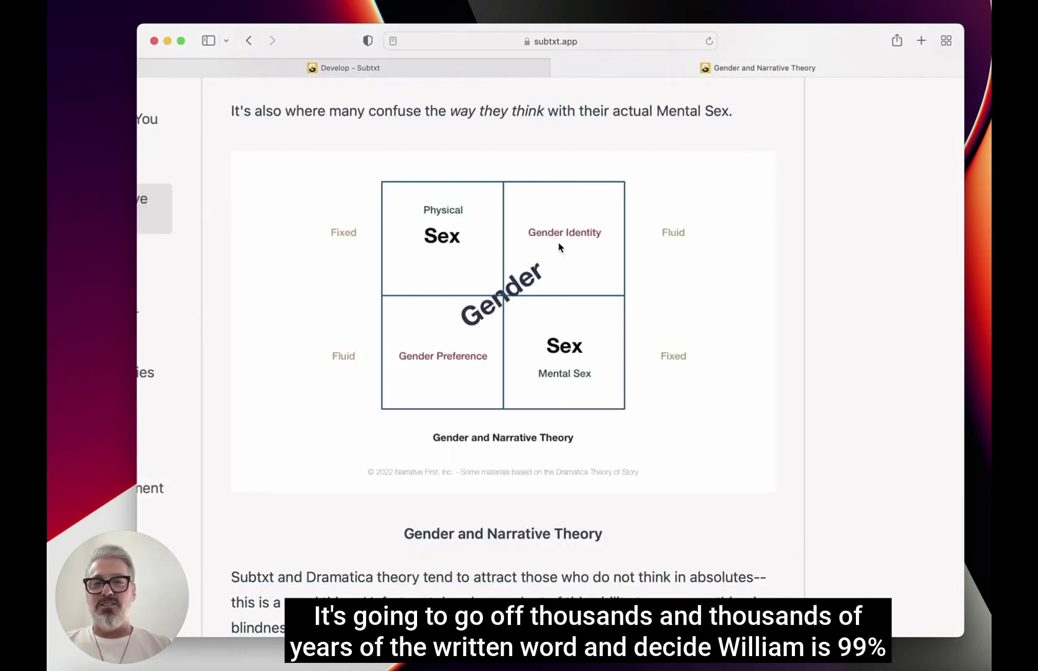
left_click(401, 69)
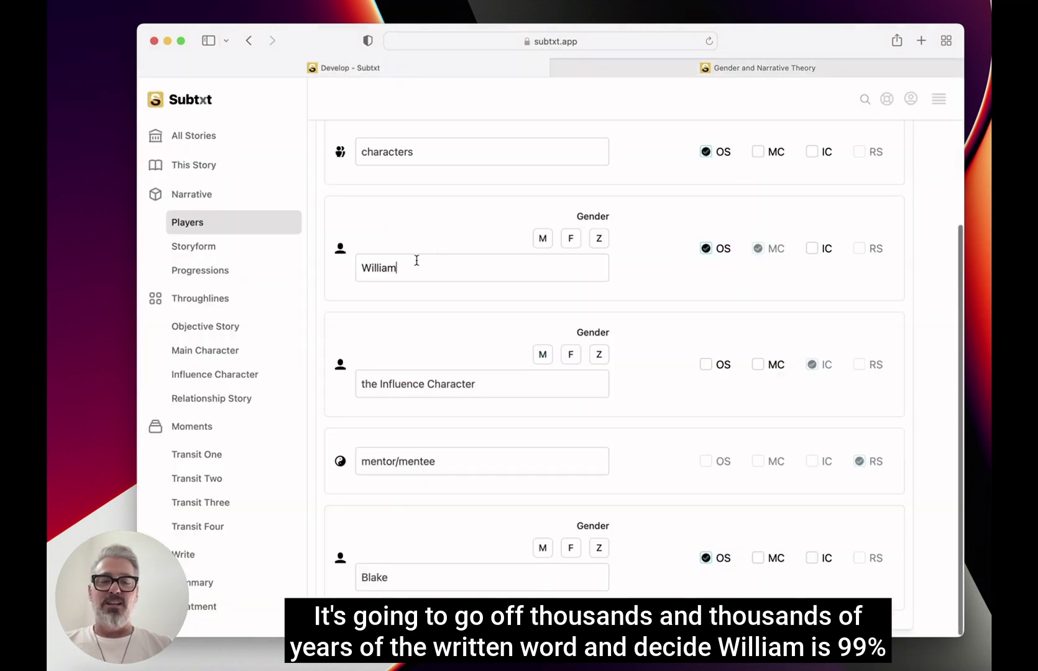
left_click(545, 240)
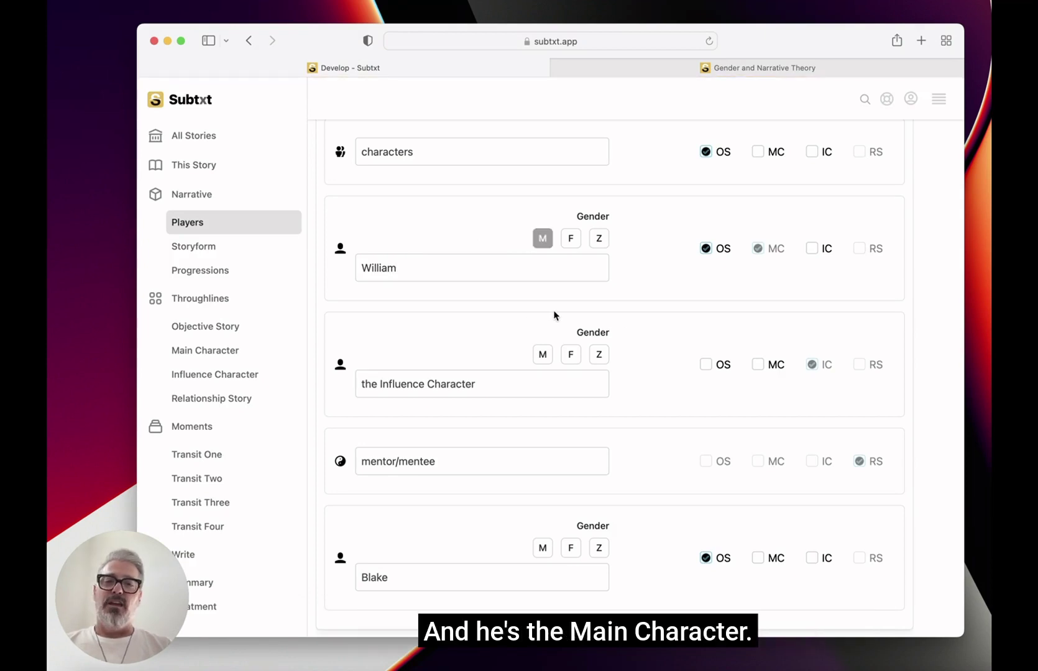
- Generate Subtxt AI illustrations for the Main Character Domain on the Throughlines page
left_click(213, 300)
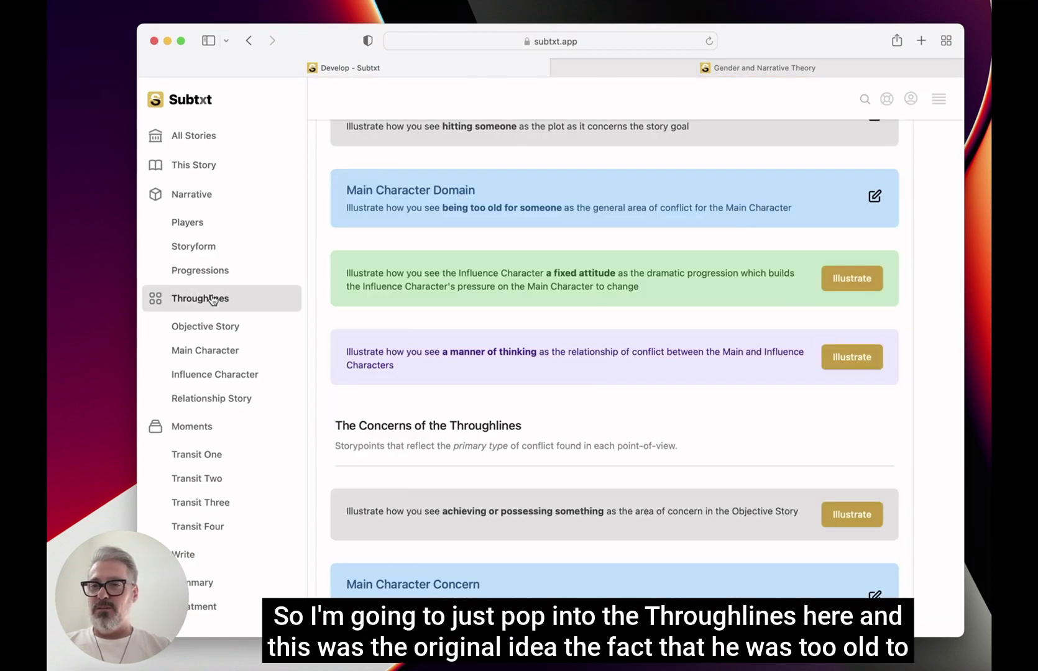
left_click(875, 197)
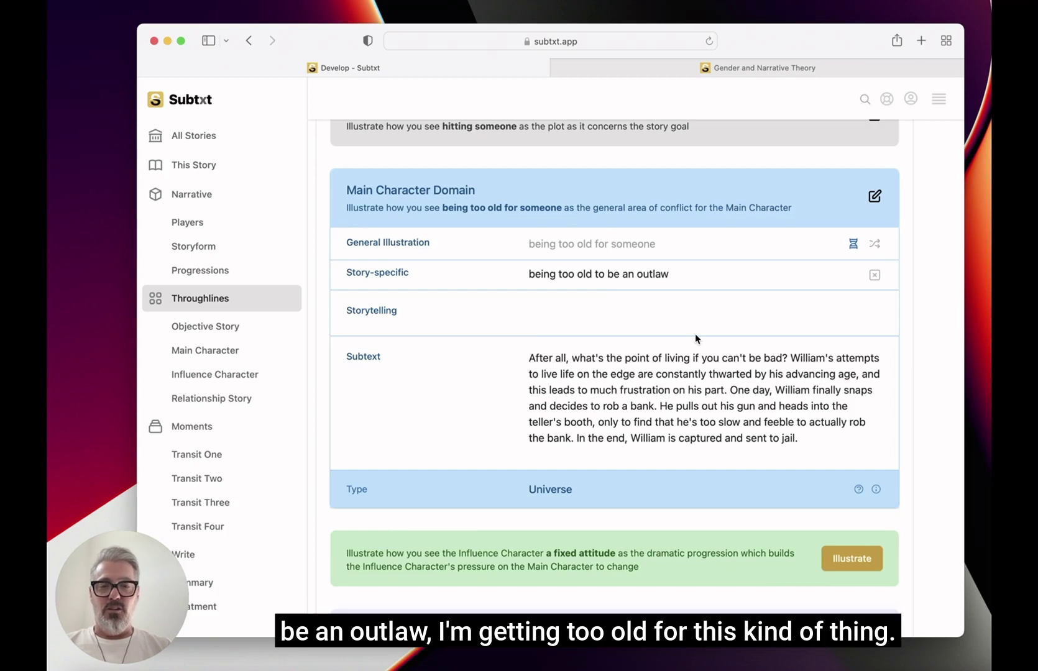
left_click(852, 244)
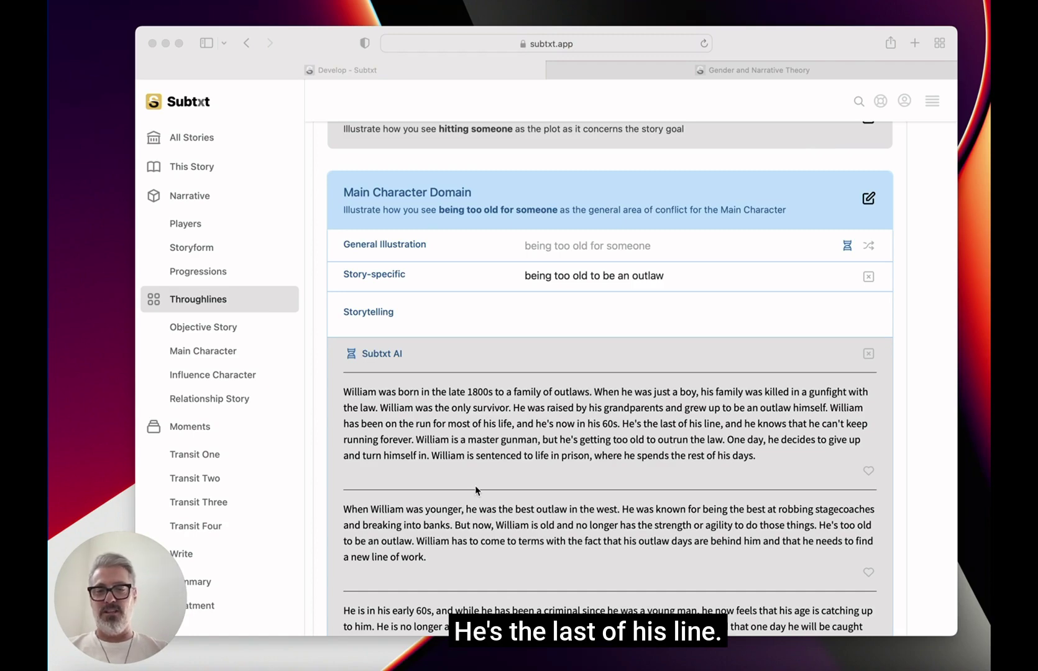
- Save the first AI paragraph about William as an aging outlaw into the Main Character Domain subtext
scroll(476, 488, "down", 3)
scroll(476, 491, "down", 2)
scroll(521, 404, "up", 6)
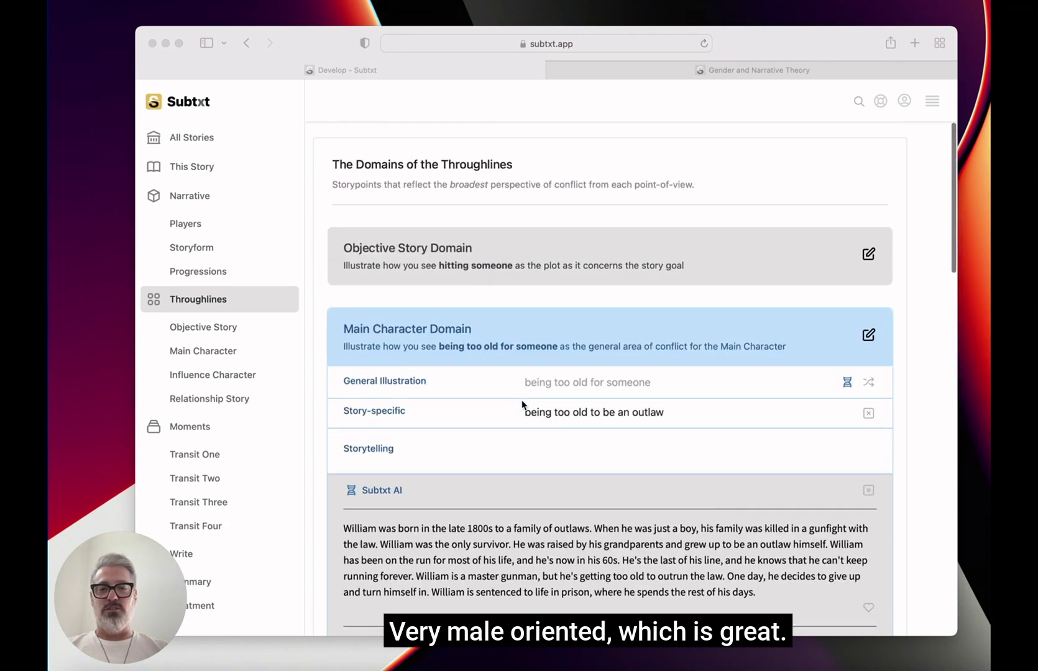
scroll(521, 405, "down", 1)
scroll(521, 405, "down", 6)
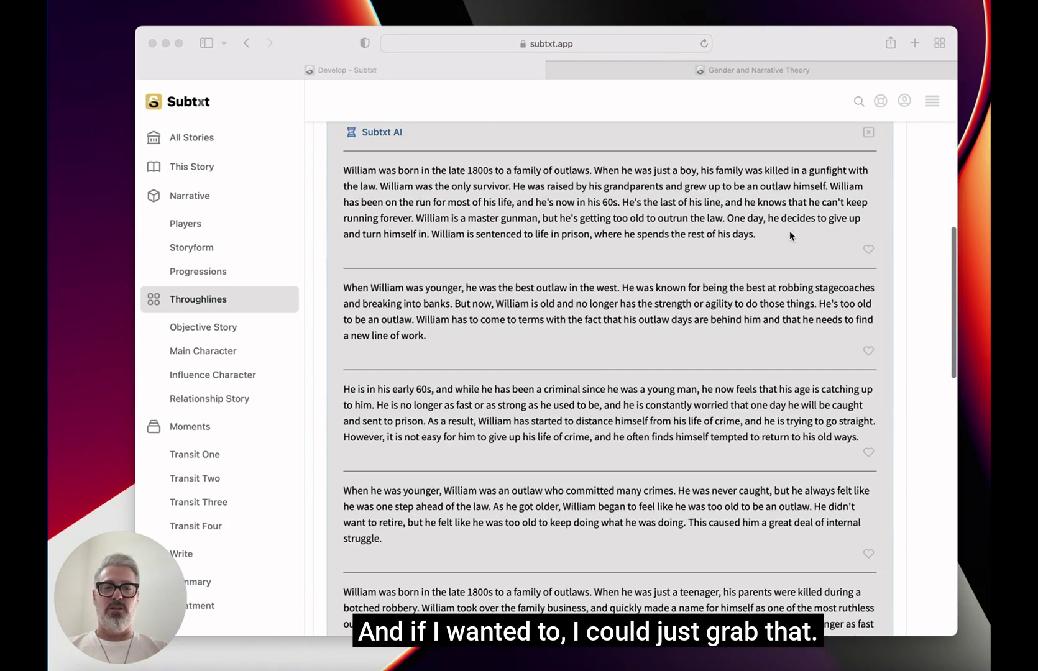
left_click(869, 249)
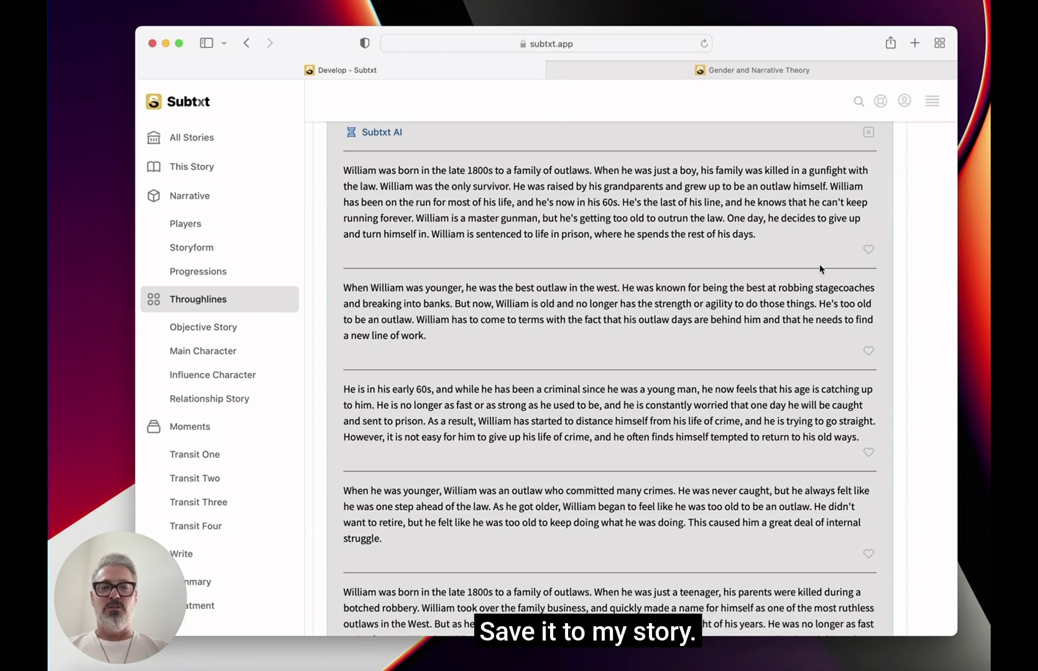
left_click(870, 250)
- Go back to the story's Players page
scroll(722, 374, "down", 5)
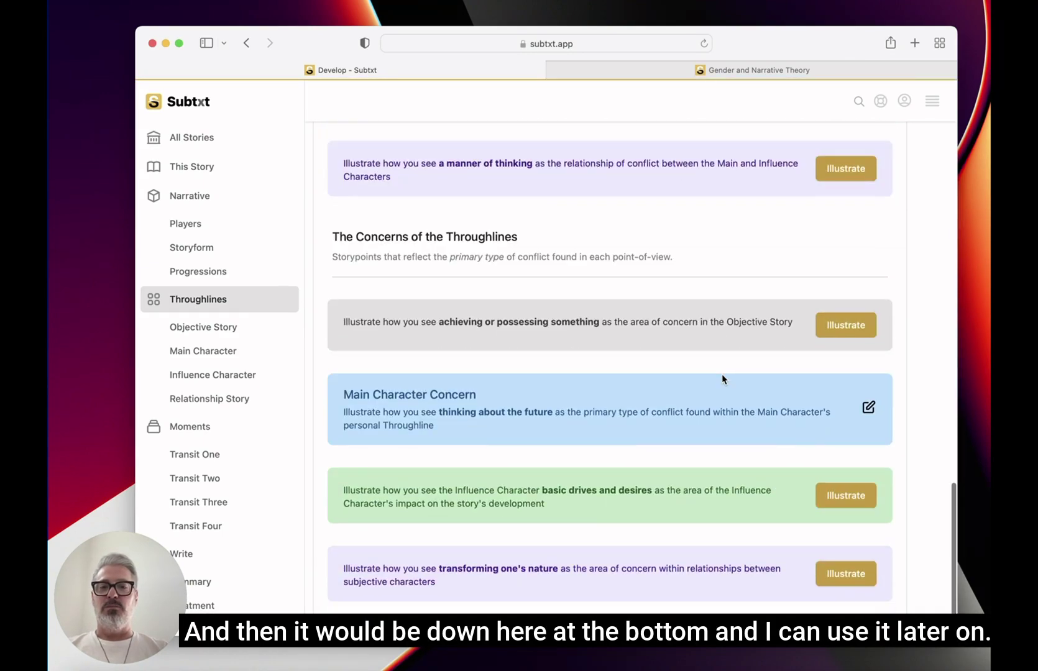
scroll(697, 581, "down", 2)
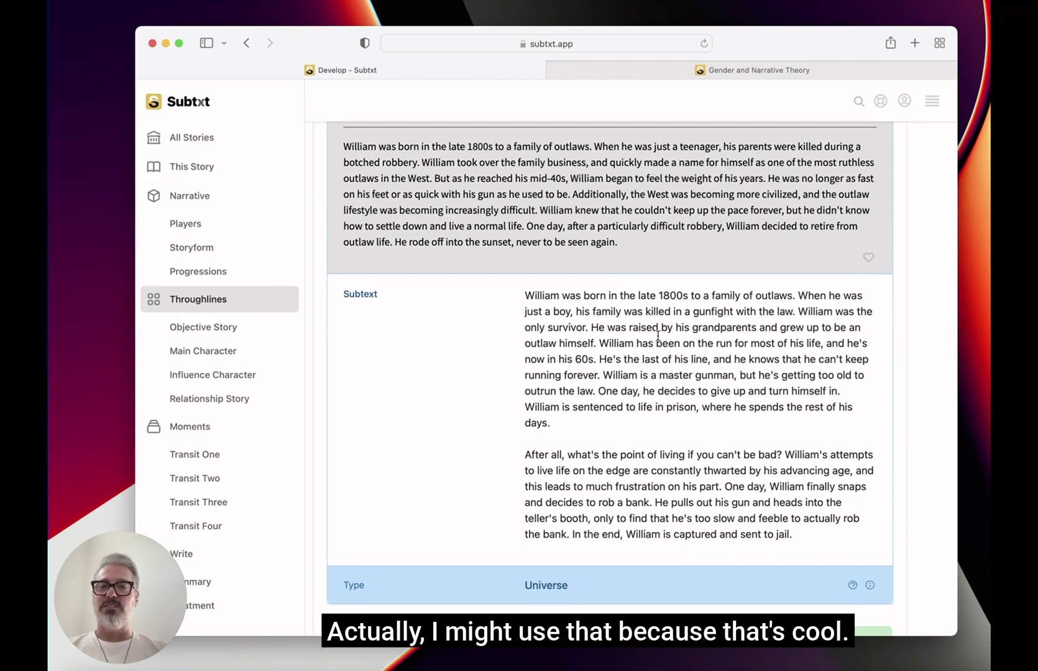
scroll(658, 336, "up", 15)
left_click(188, 229)
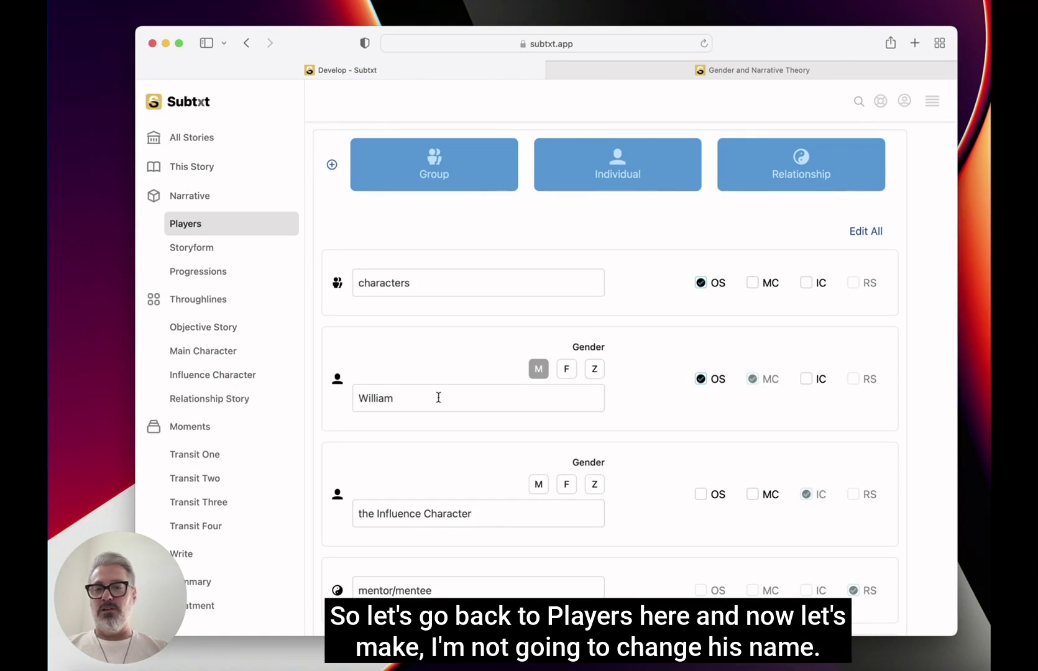
- Set William's gender to F and regenerate the Main Character Domain AI illustrations
left_click(567, 371)
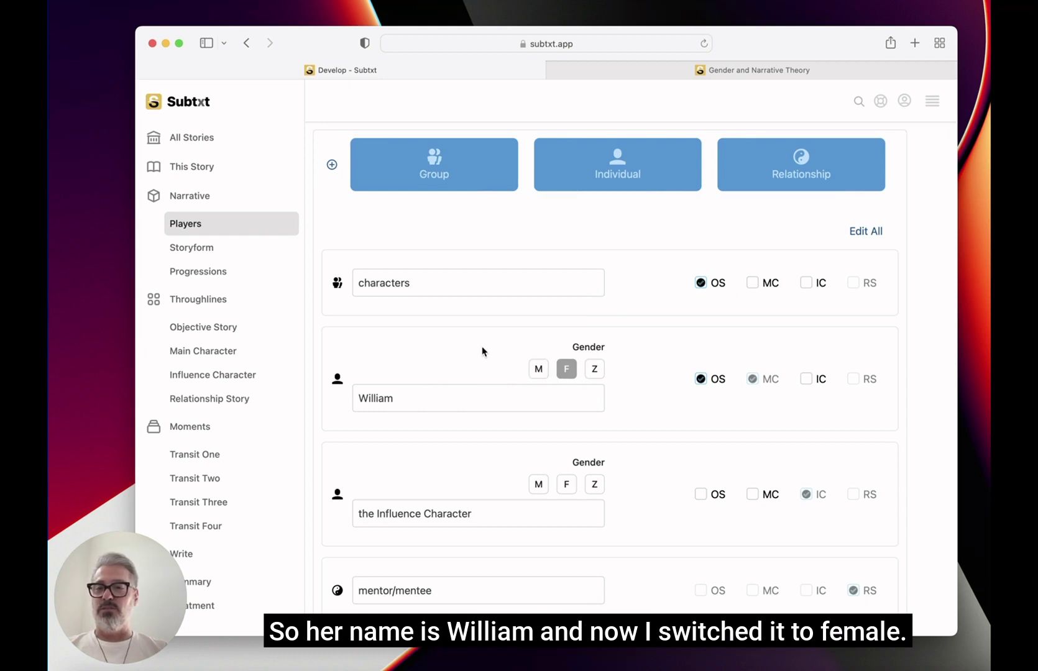
left_click(234, 302)
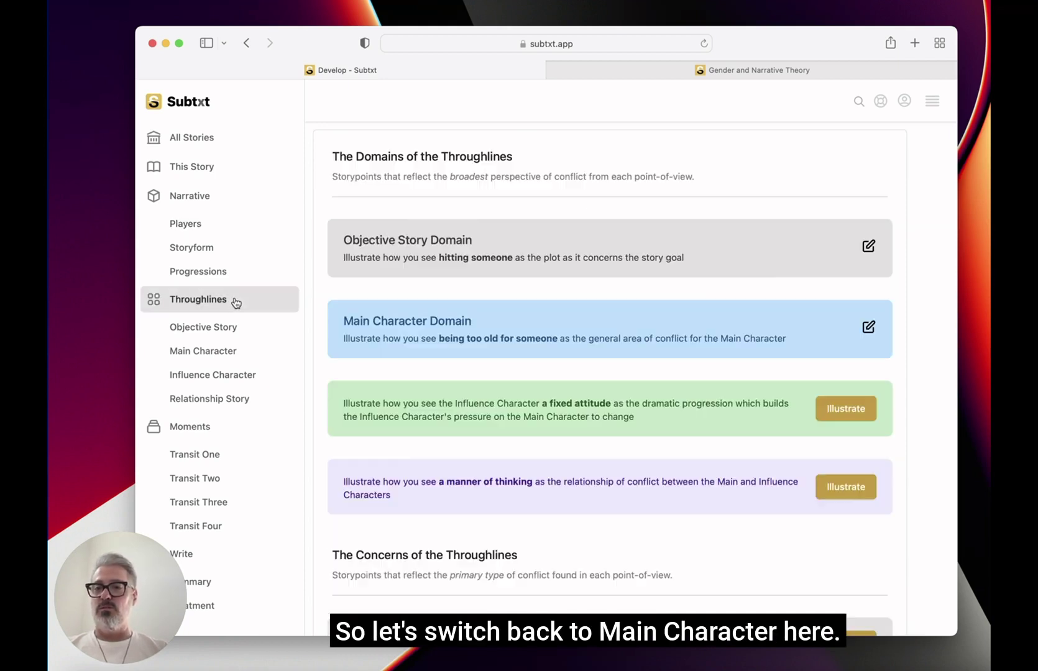
left_click(869, 327)
scroll(785, 411, "down", 3)
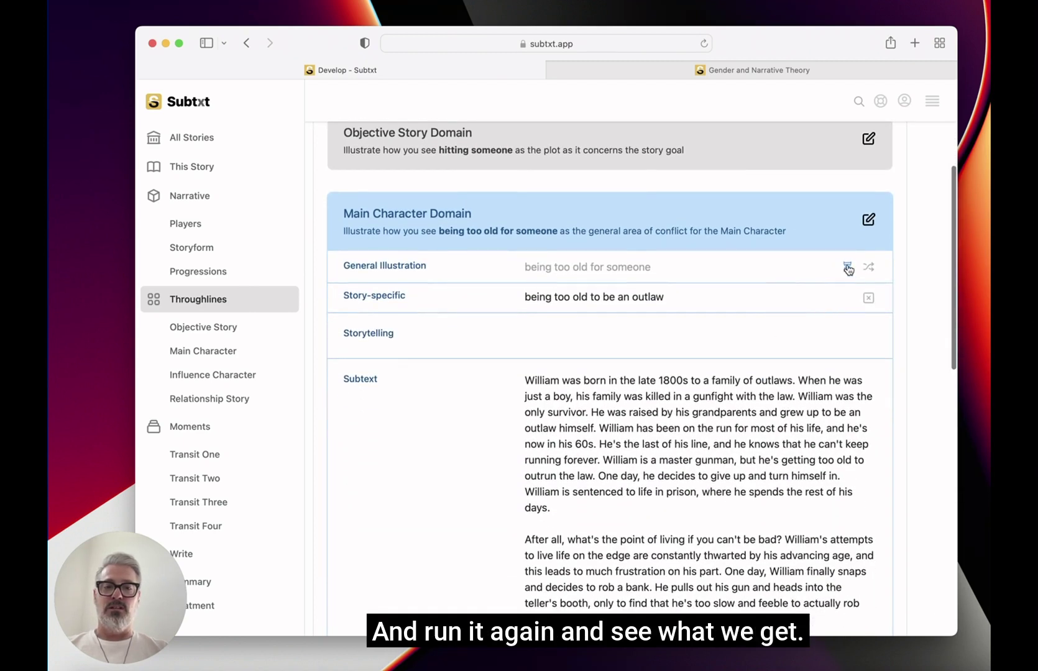
left_click(847, 267)
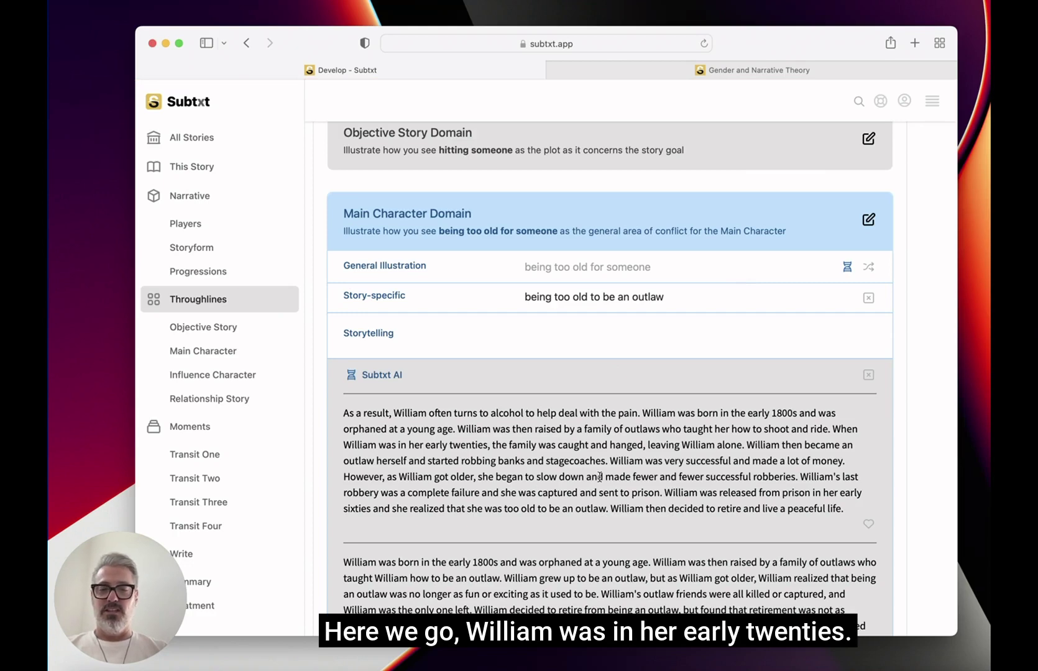
- Save the AI paragraph about William leading a successful outlaw gang in her forties to the subtext
scroll(599, 477, "down", 1)
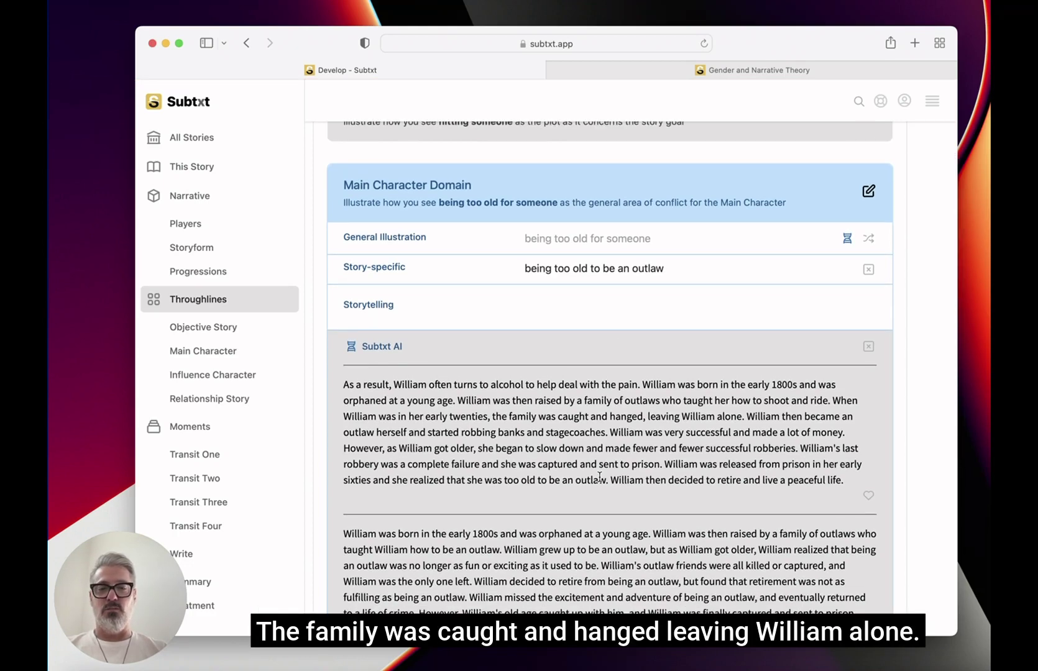
scroll(599, 476, "down", 6)
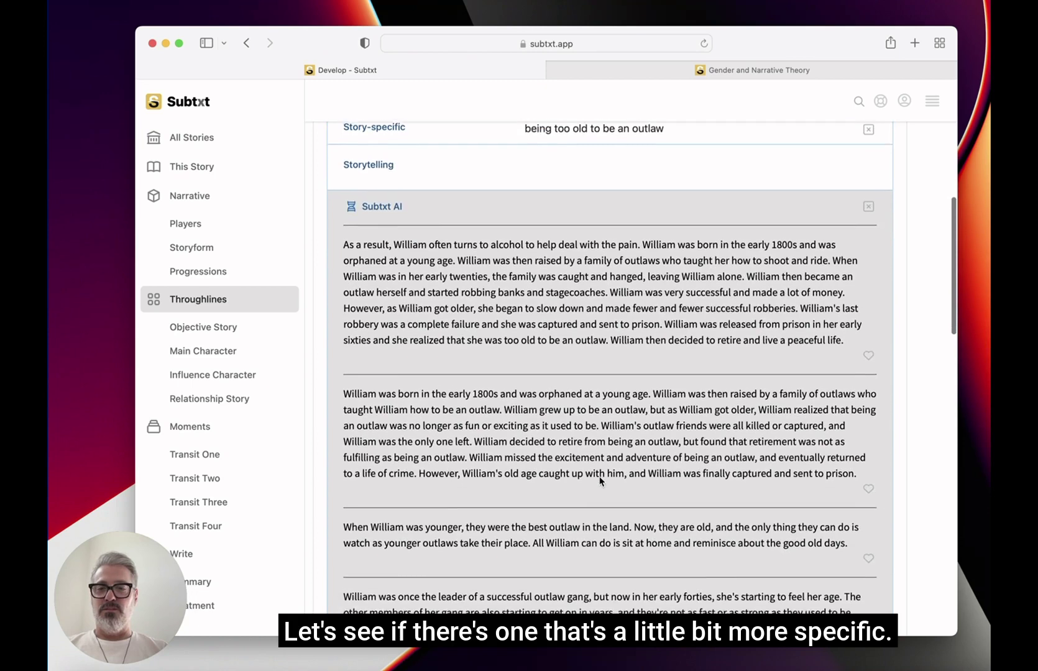
scroll(601, 482, "down", 4)
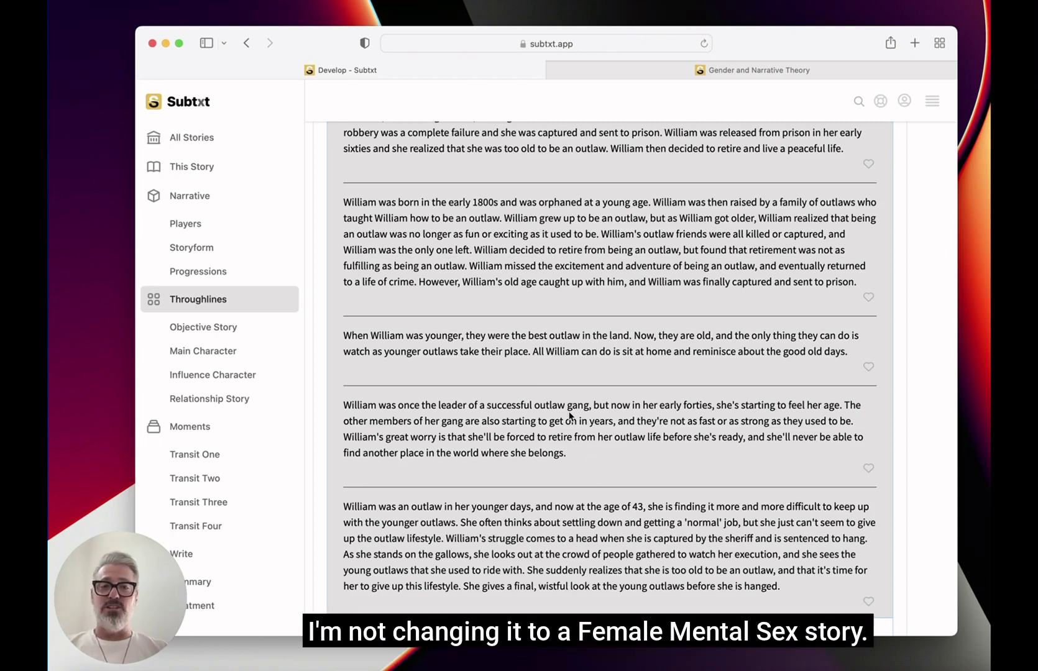
scroll(569, 417, "up", 3)
scroll(570, 417, "down", 3)
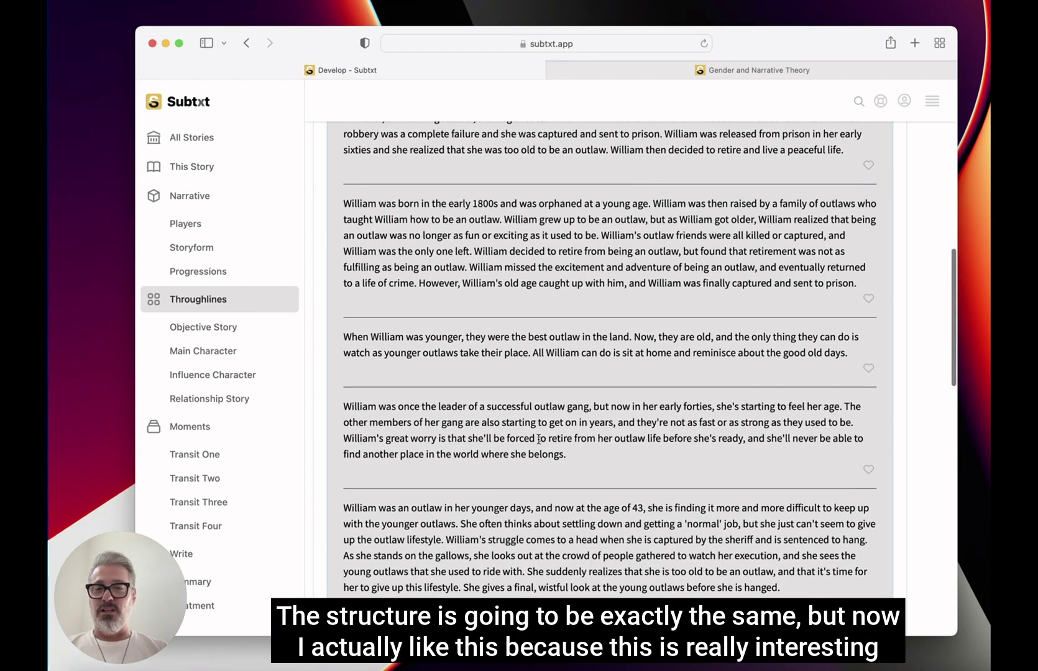
scroll(575, 435, "down", 3)
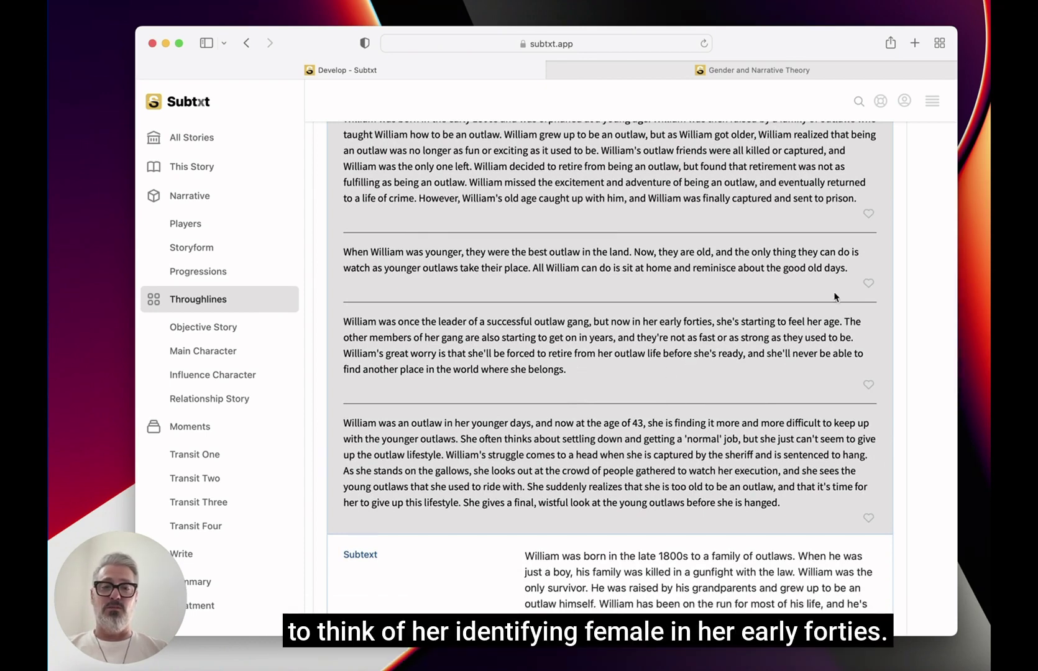
left_click(868, 386)
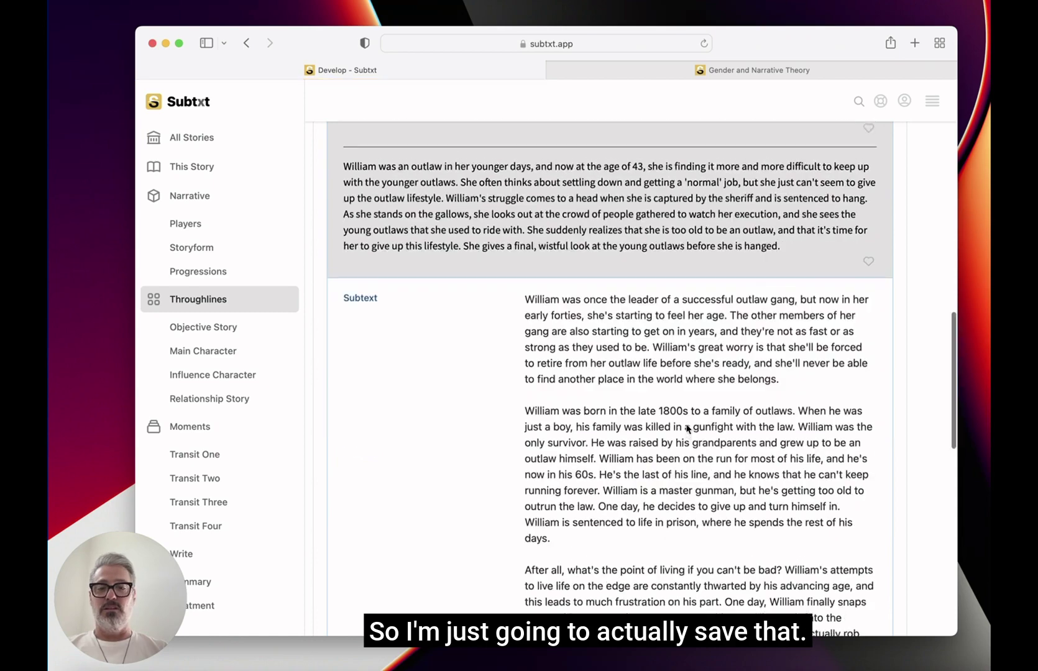
scroll(673, 385, "down", 6)
scroll(672, 385, "up", 7)
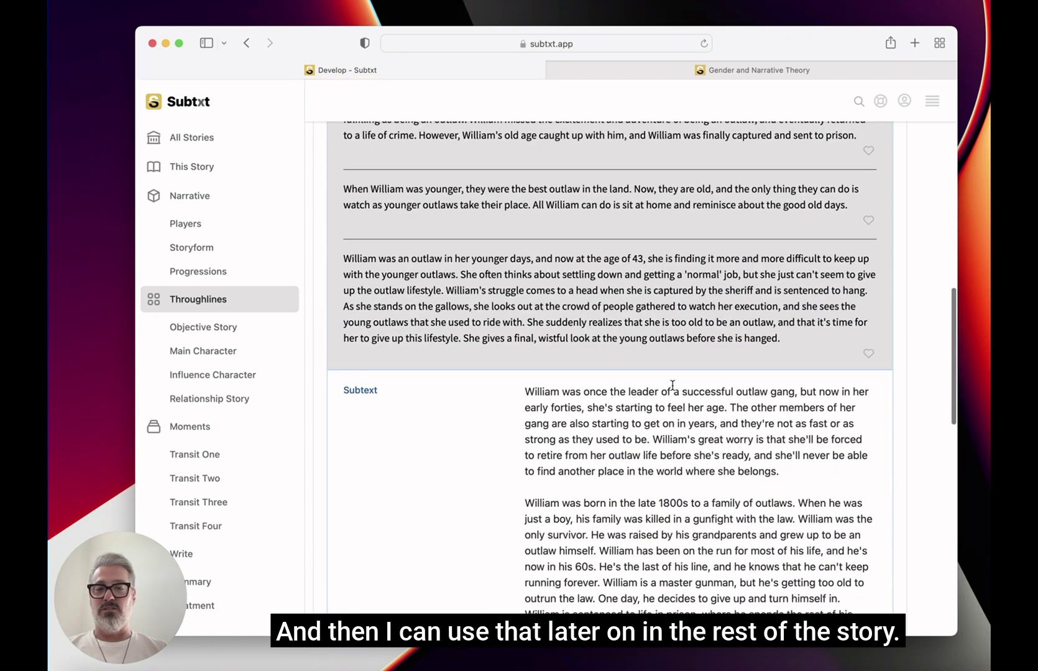
scroll(673, 385, "up", 4)
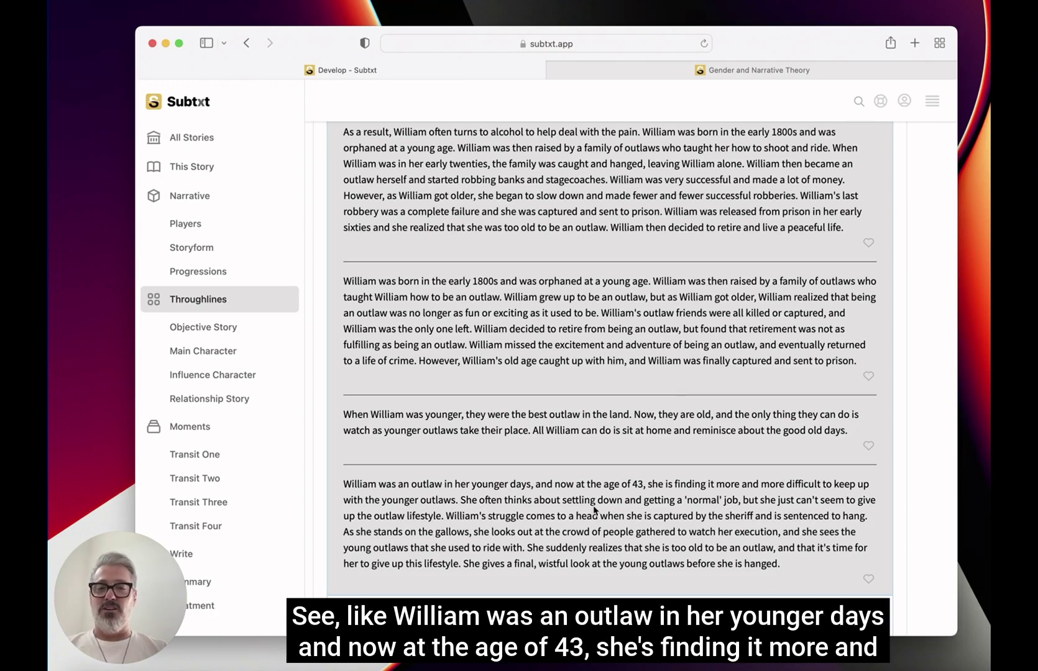
scroll(594, 509, "down", 2)
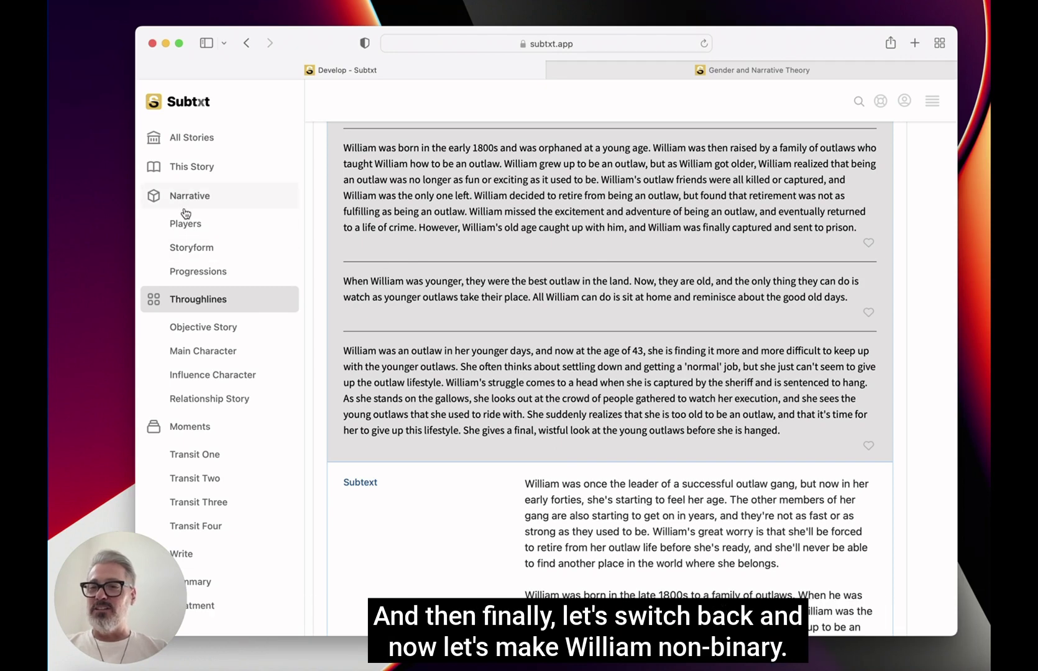
- Set William's gender to Z and reopen the Main Character Domain storypoint on Throughlines
left_click(199, 222)
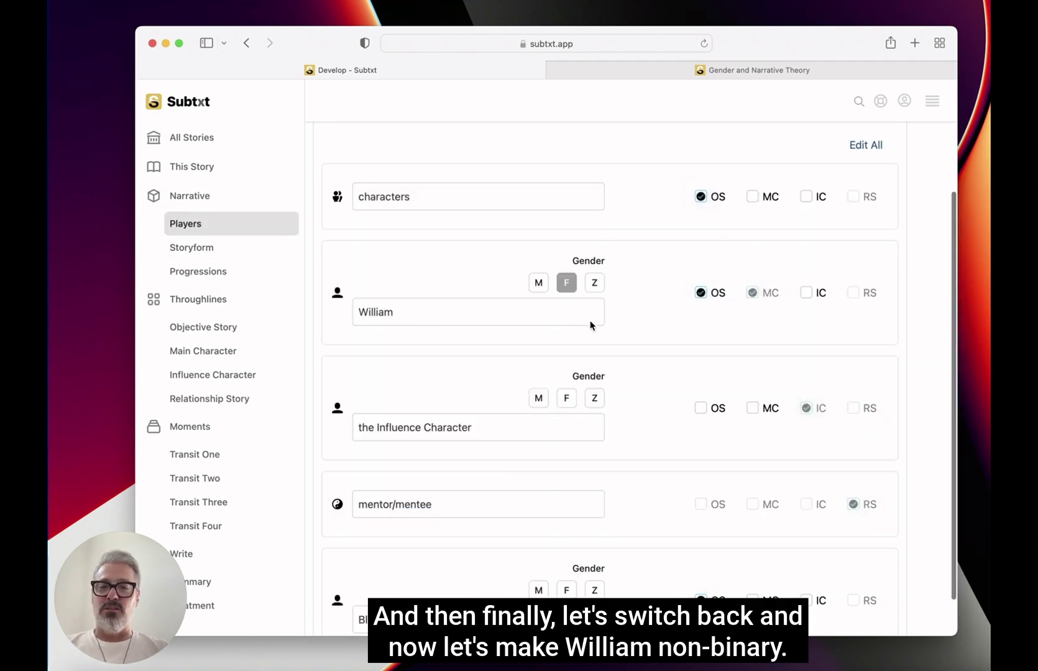
left_click(595, 283)
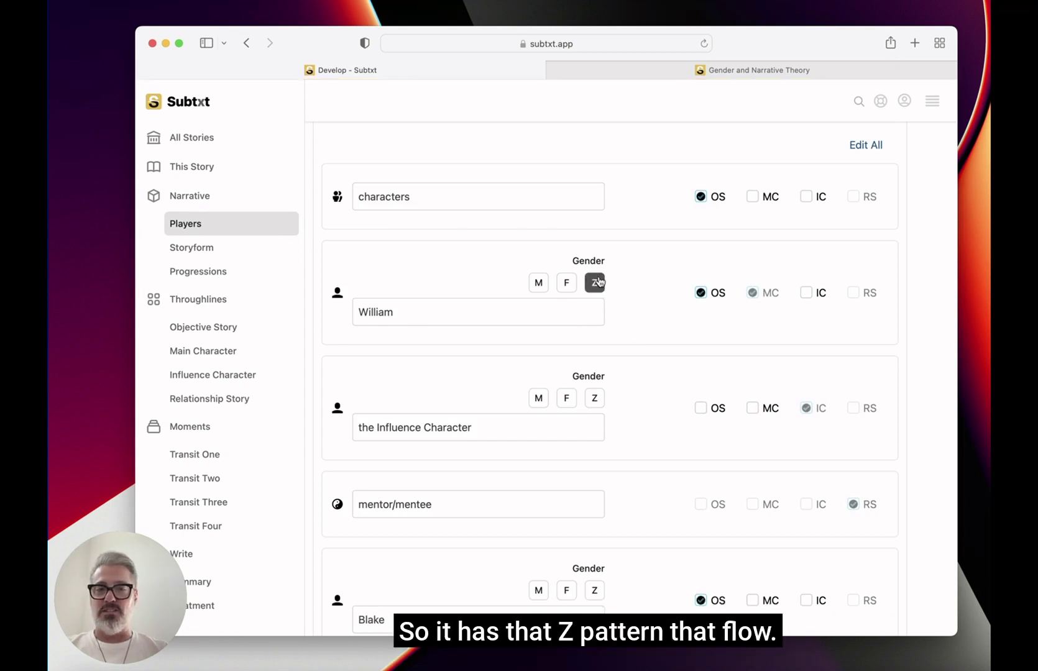
left_click(229, 301)
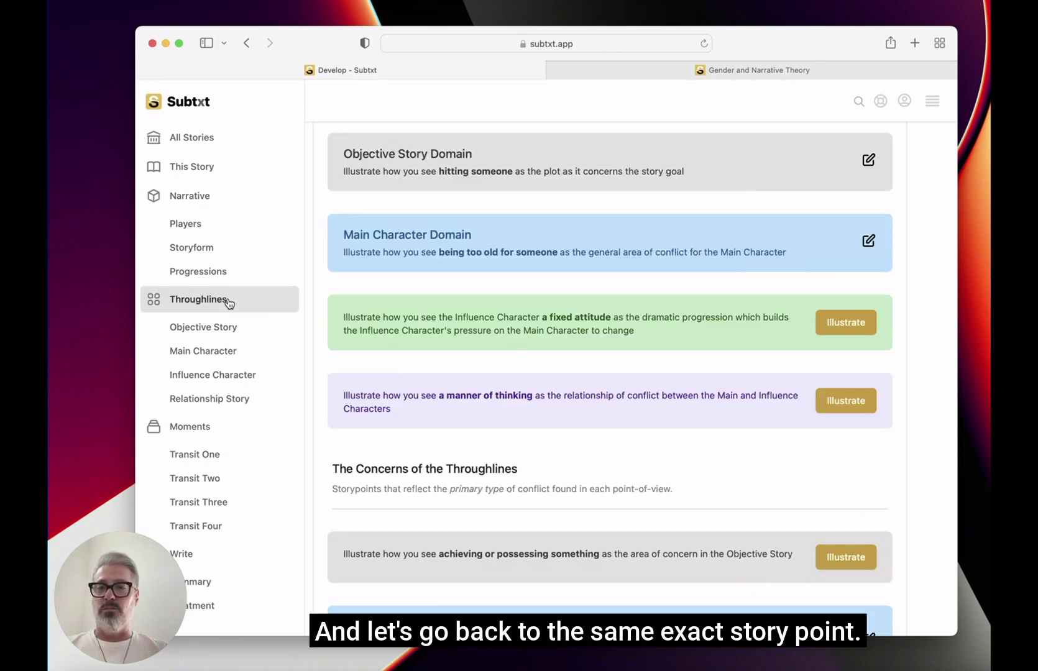
left_click(868, 241)
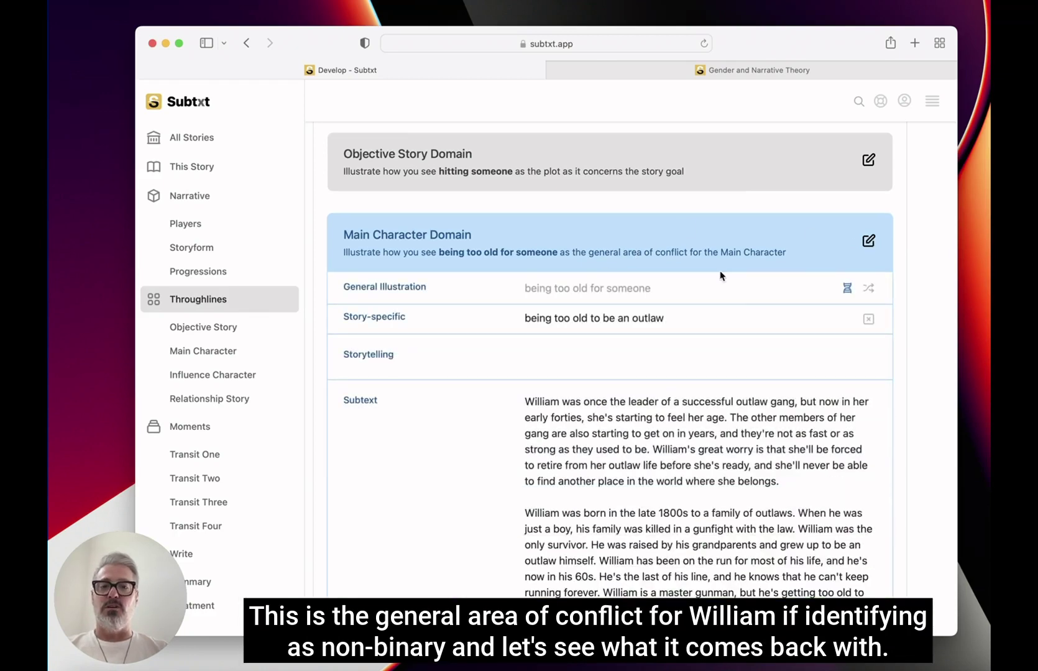
scroll(750, 304, "down", 2)
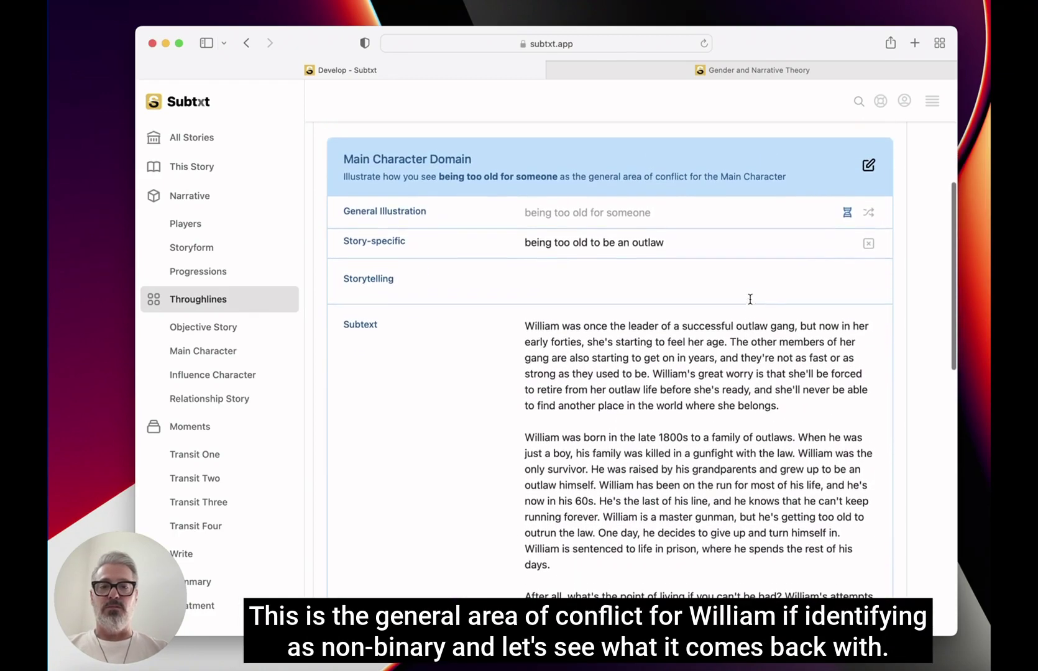
- Regenerate Main Character Domain illustrations and read the new they/them drafts about William
left_click(849, 215)
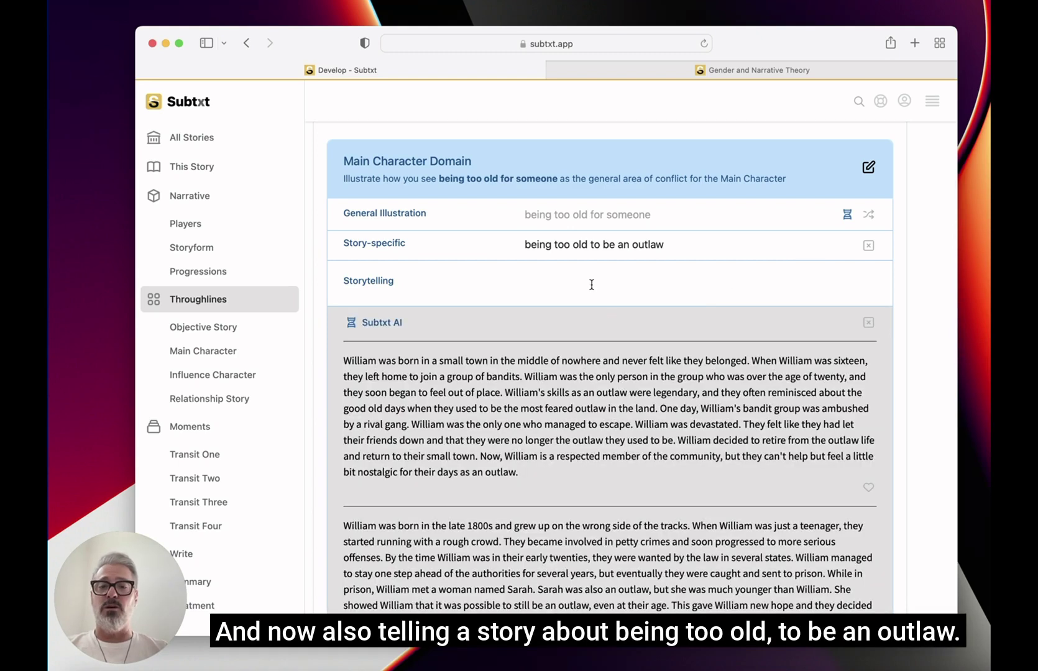
scroll(700, 303, "down", 3)
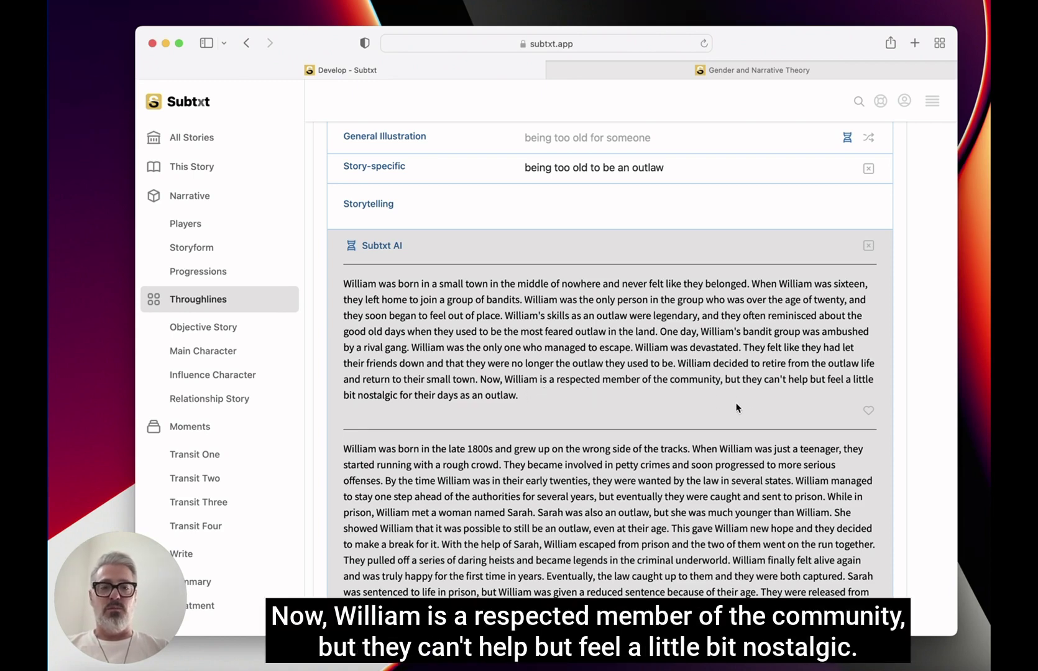
scroll(763, 358, "down", 4)
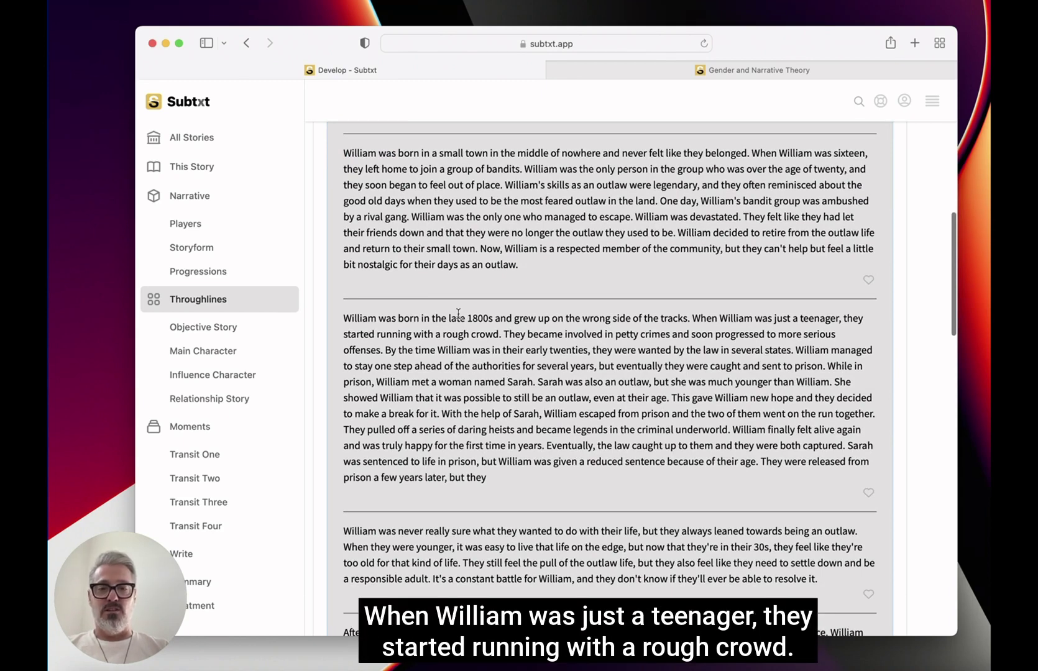
scroll(544, 385, "down", 3)
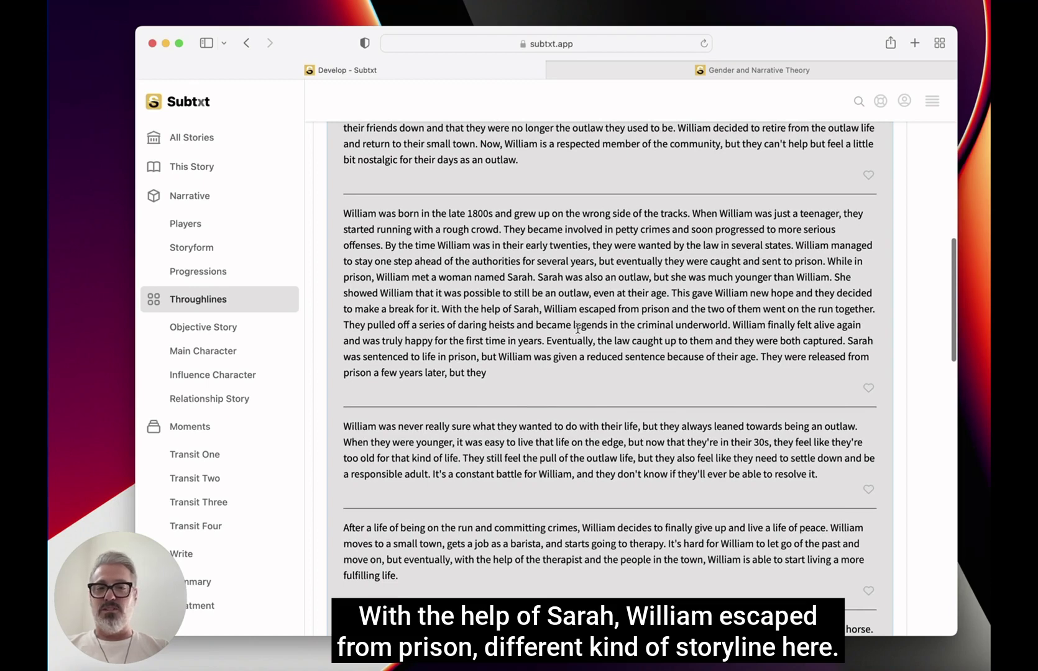